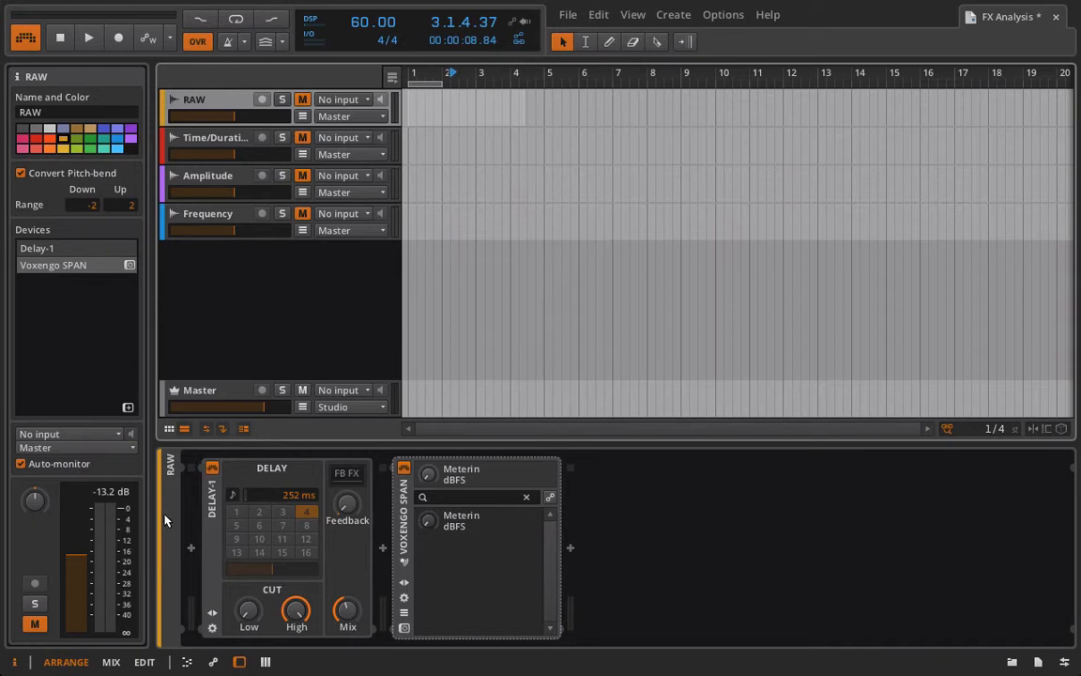
pyautogui.click(110, 661)
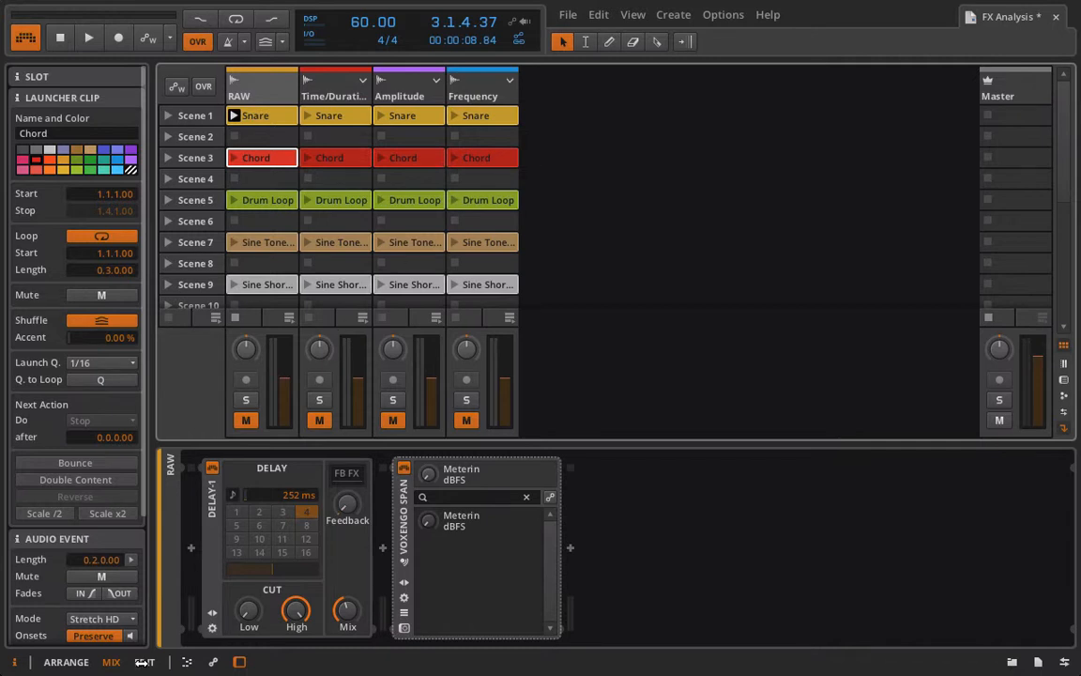
pyautogui.click(66, 661)
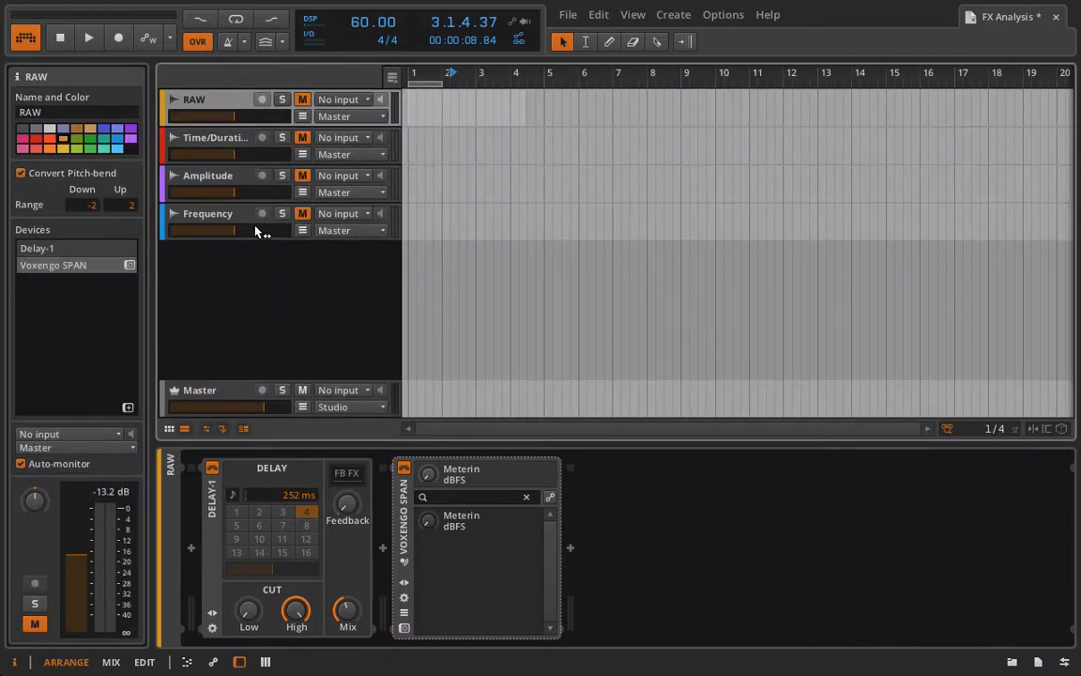
pyautogui.click(301, 234)
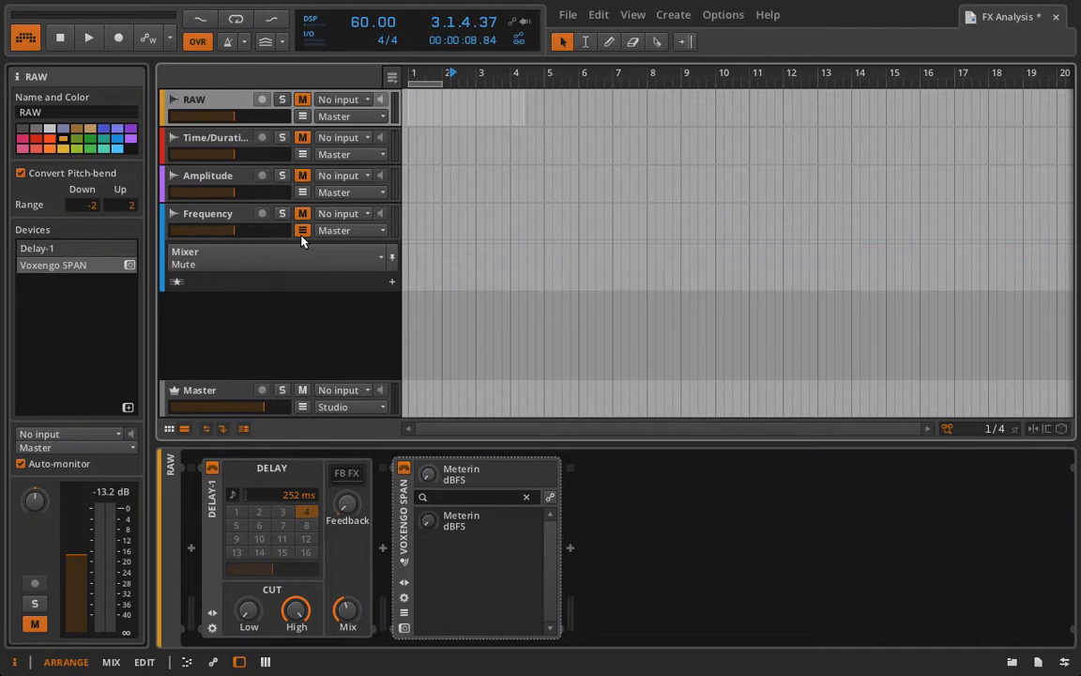
pyautogui.click(302, 231)
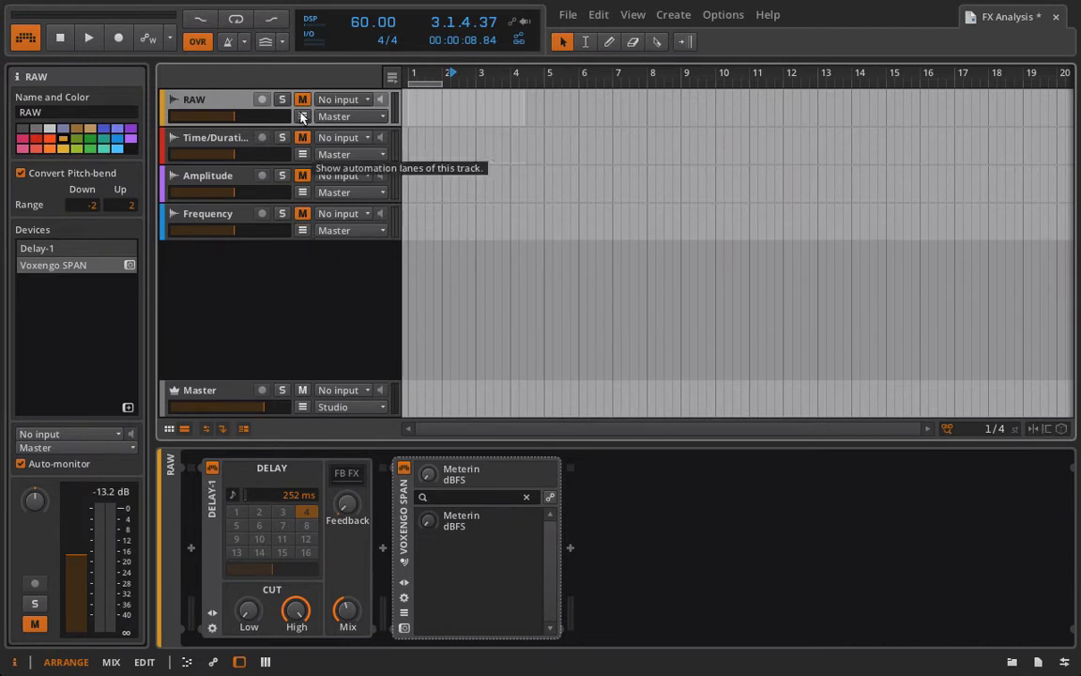
# Step: Show the RAW track's automation lane, toggle the Delay-1 device off and on, and set its beat time to 1
pyautogui.click(301, 117)
pyautogui.click(213, 469)
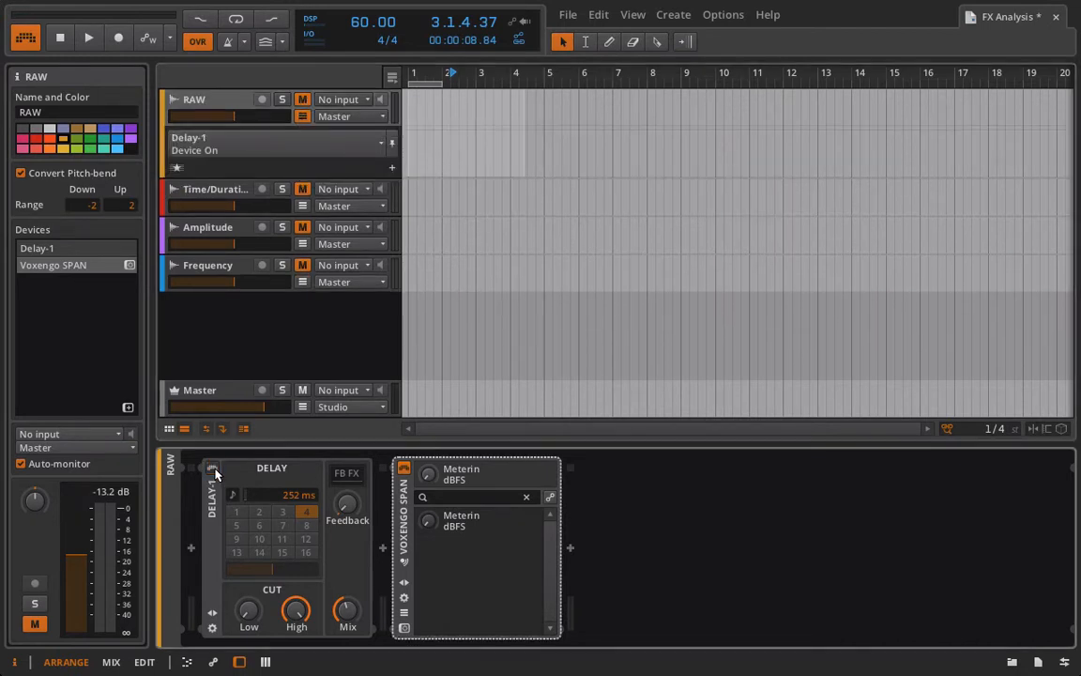
pyautogui.click(213, 469)
pyautogui.click(239, 541)
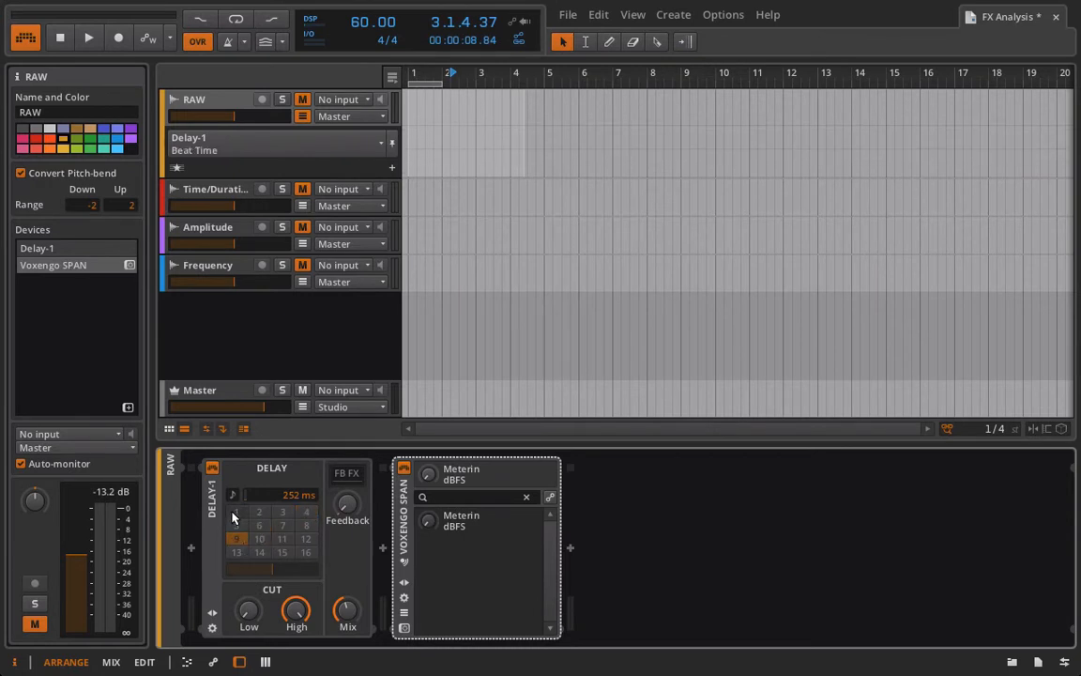
pyautogui.click(235, 513)
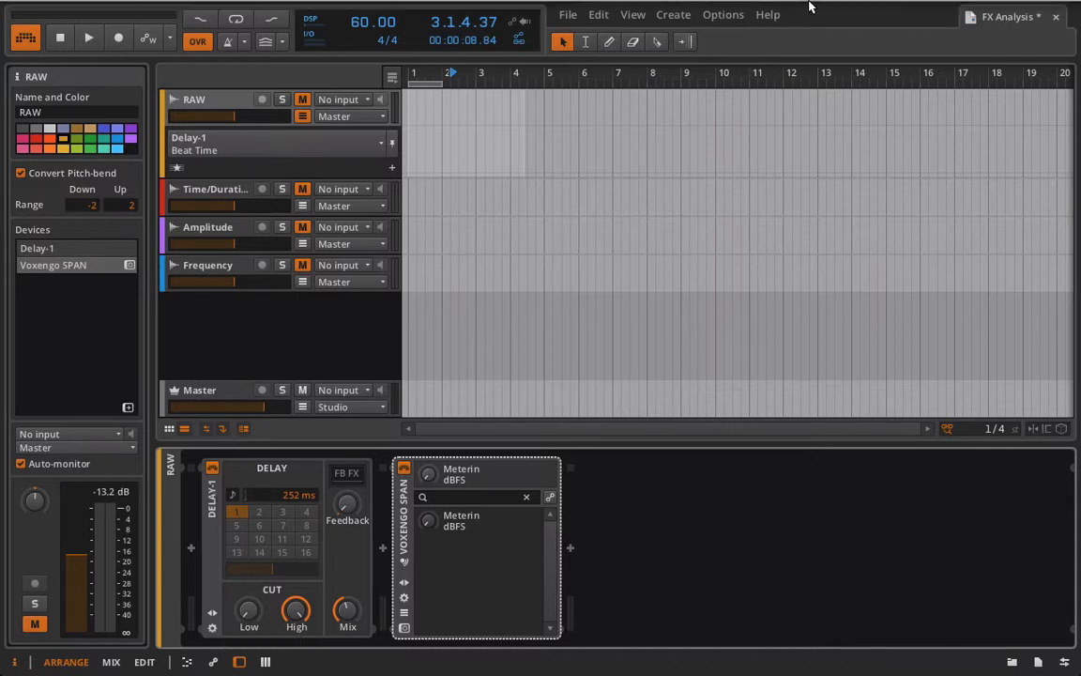
# Step: Create an empty one-bar clip at bar 1 of the RAW track and reduce Delay-1's offset slightly
pyautogui.doubleClick(439, 101)
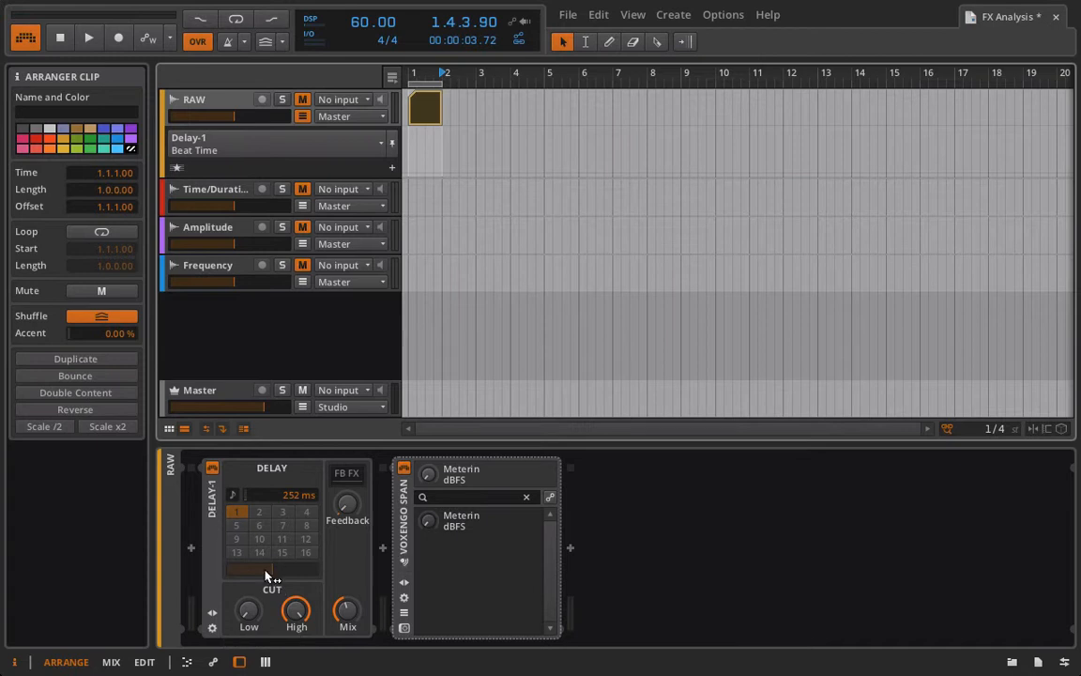
pyautogui.click(233, 570)
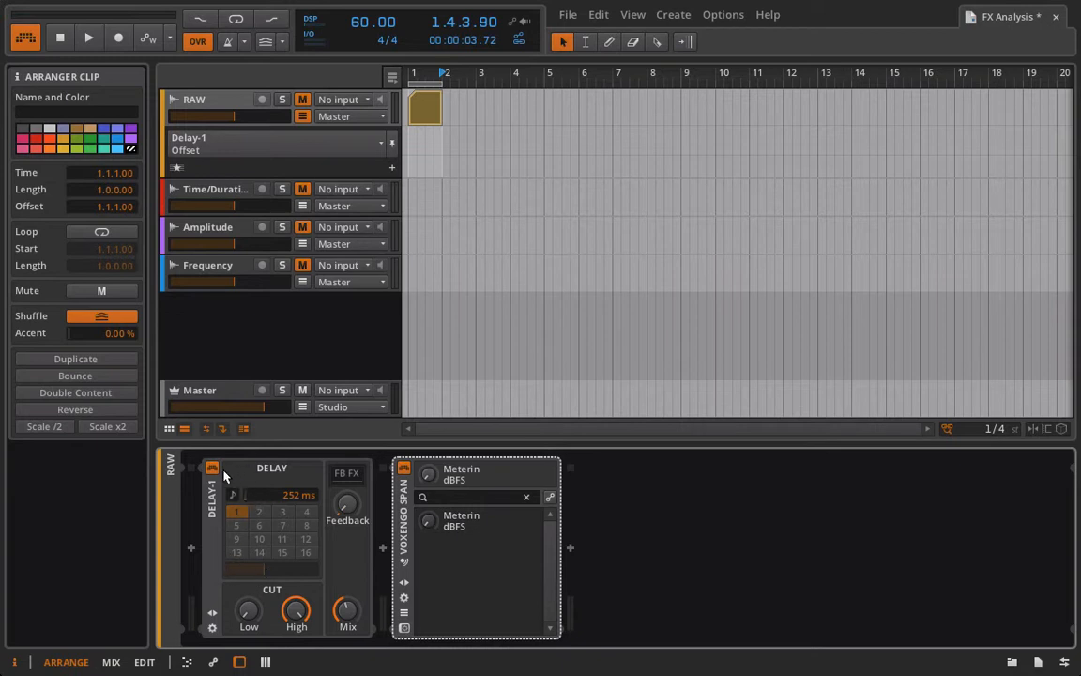
# Step: Reveal Delay-1's macro controls and map the first macro to the High cut
pyautogui.click(212, 612)
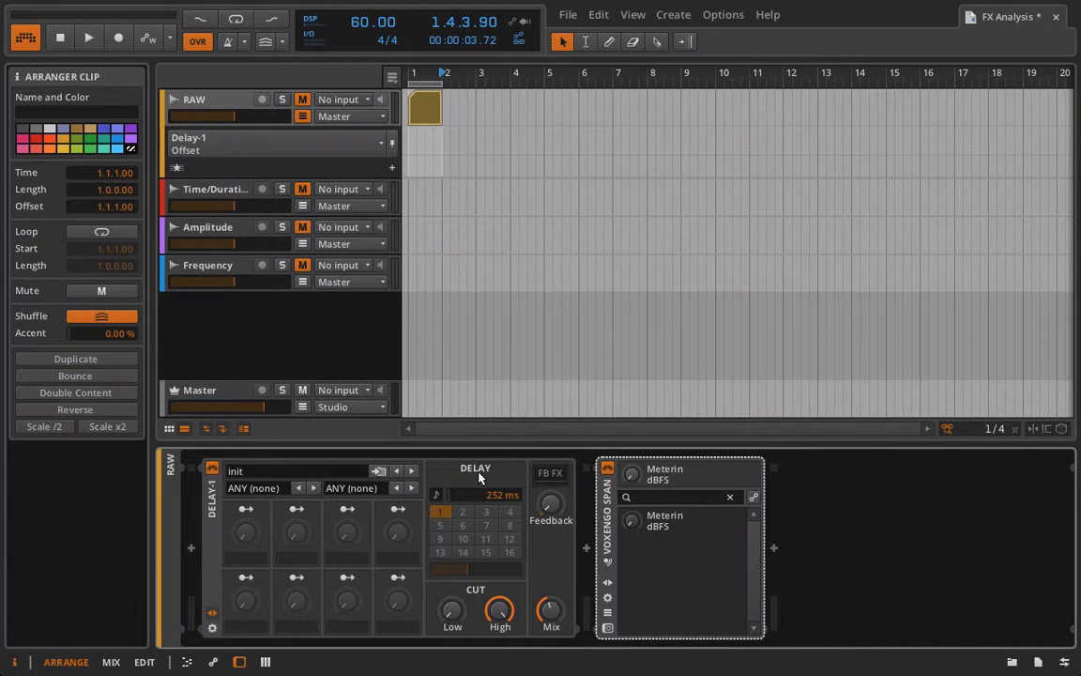
pyautogui.click(248, 510)
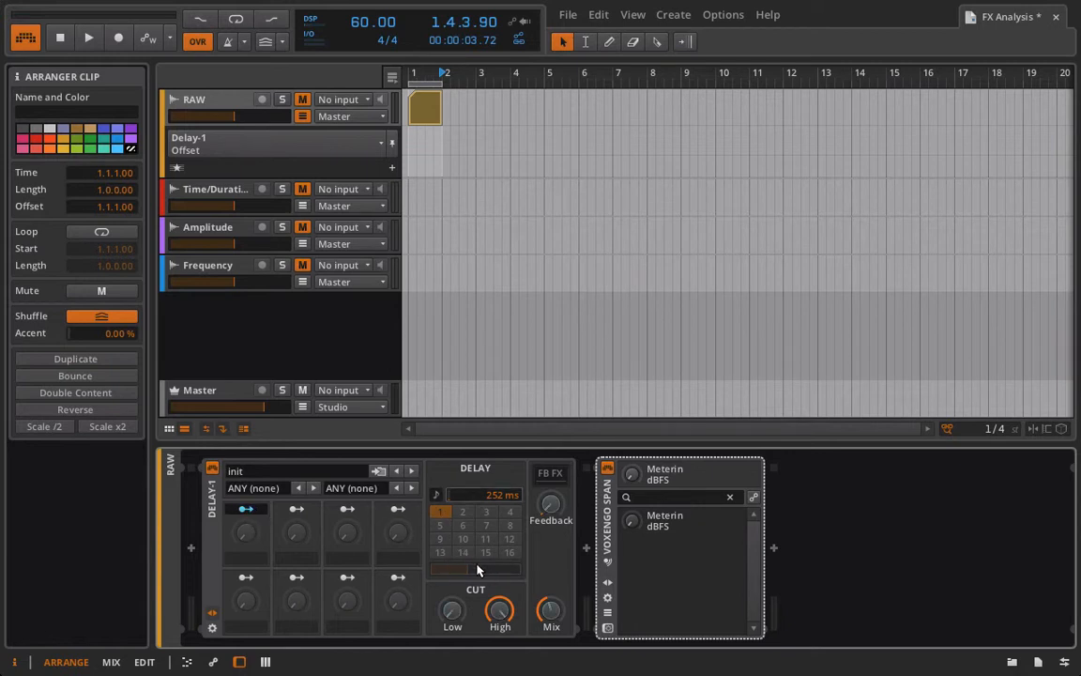
pyautogui.click(500, 611)
pyautogui.moveTo(500, 611); pyautogui.dragTo(501, 668)
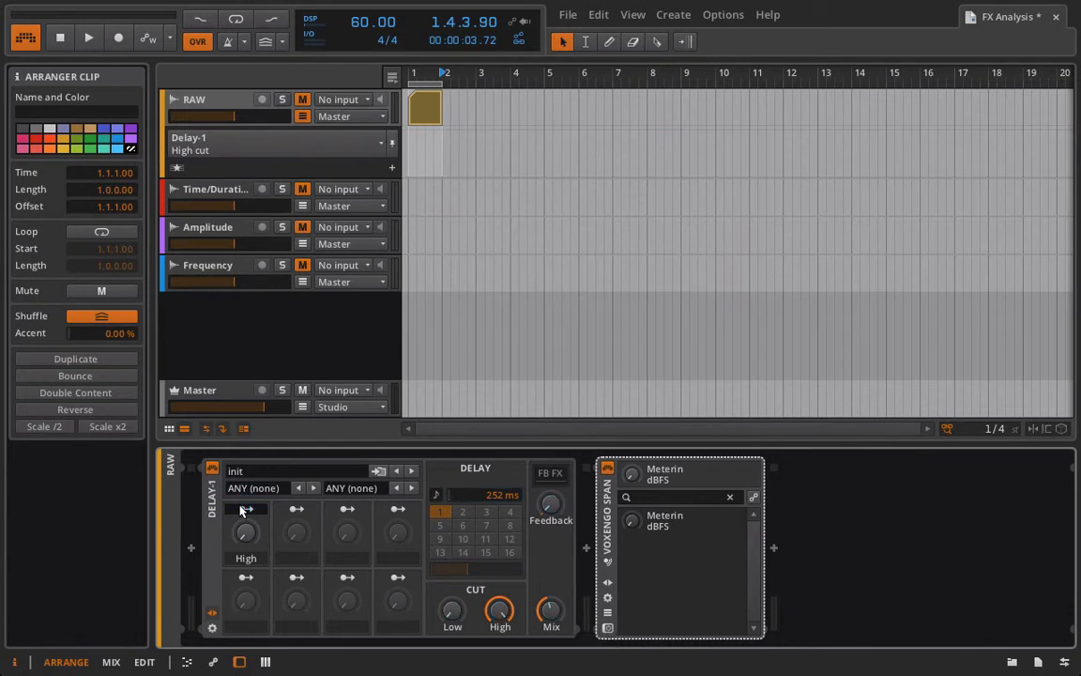
# Step: Lower Delay-1's High cut, set its first-macro modulation to about +32.79, and test the macro by sweeping it
pyautogui.moveTo(245, 532); pyautogui.dragTo(245, 554)
pyautogui.moveTo(505, 610); pyautogui.dragTo(505, 668)
pyautogui.click(246, 508)
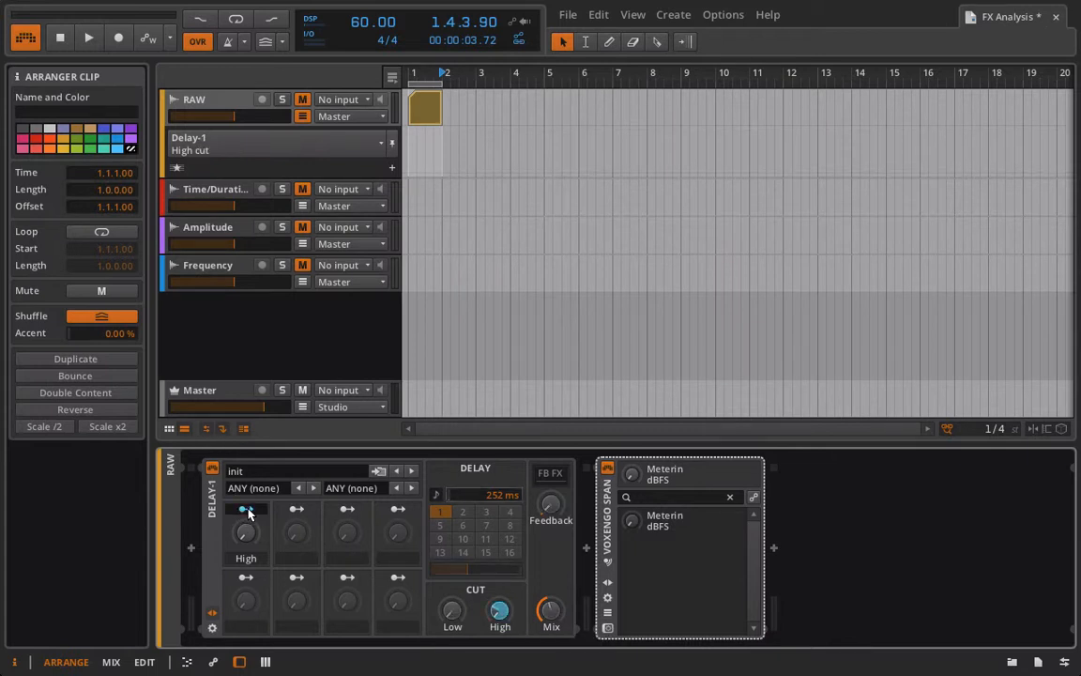
pyautogui.click(500, 610)
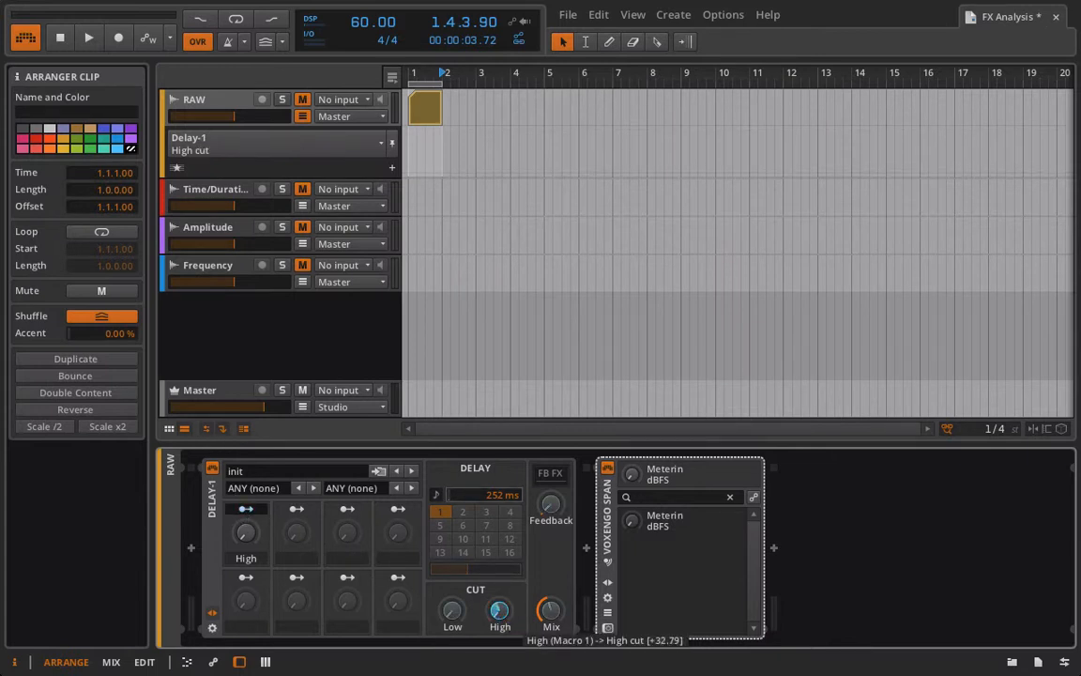
pyautogui.click(246, 509)
pyautogui.moveTo(245, 544); pyautogui.dragTo(246, 499)
pyautogui.moveTo(243, 541); pyautogui.dragTo(243, 550)
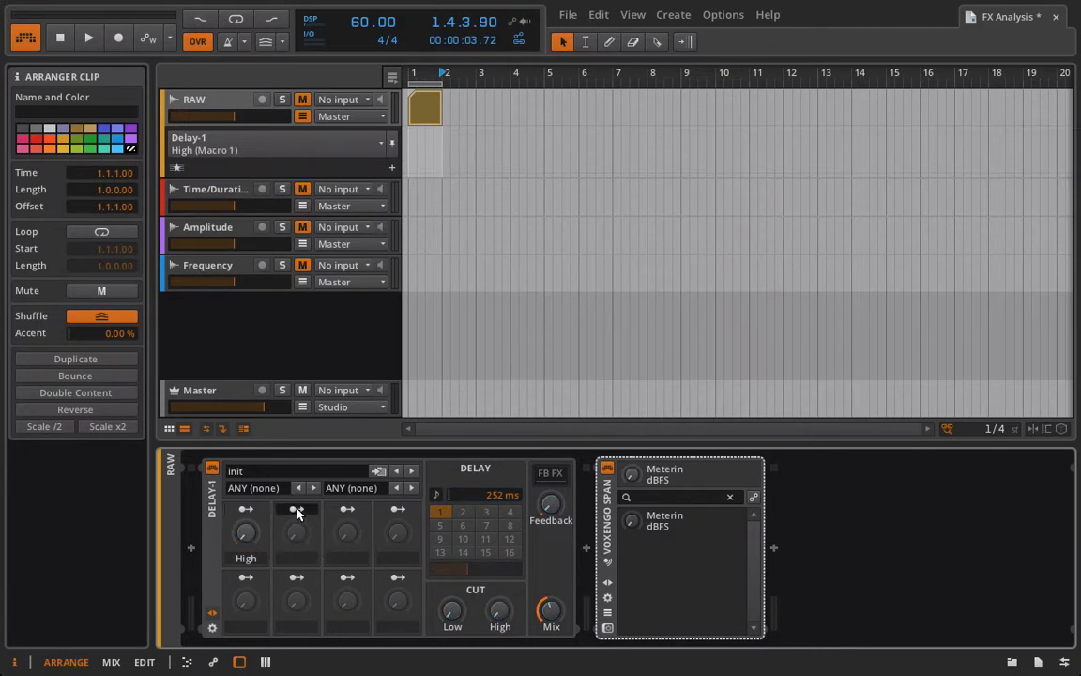
# Step: Map Delay-1's second macro to the Low cut and turn that macro fully up
pyautogui.click(296, 510)
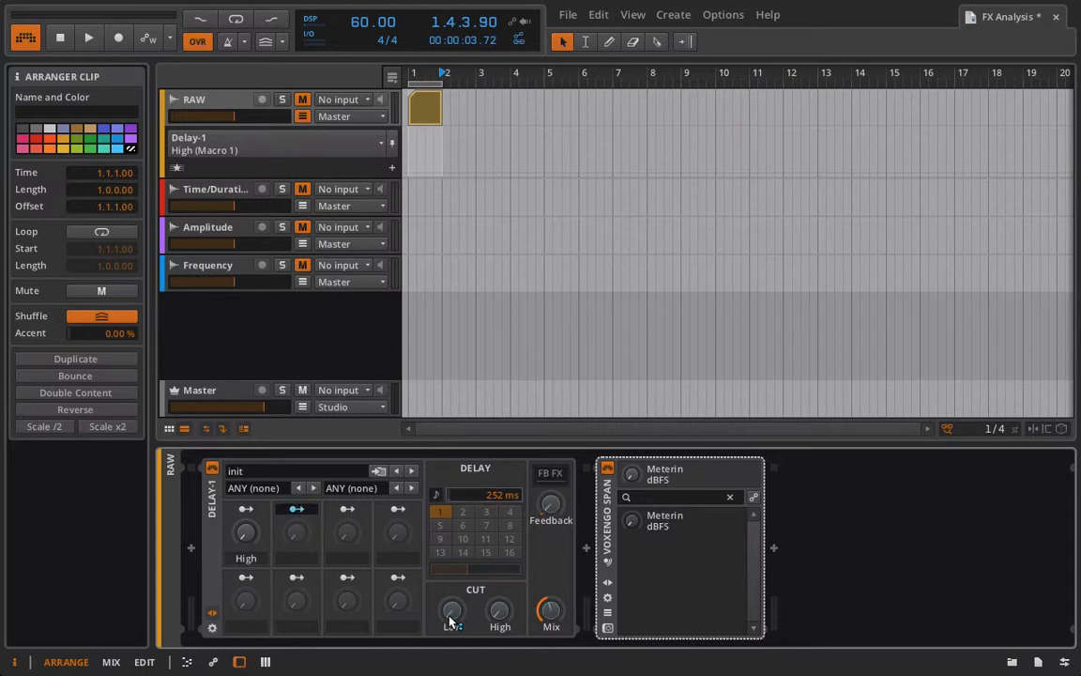
pyautogui.moveTo(451, 611); pyautogui.dragTo(451, 596)
pyautogui.click(295, 509)
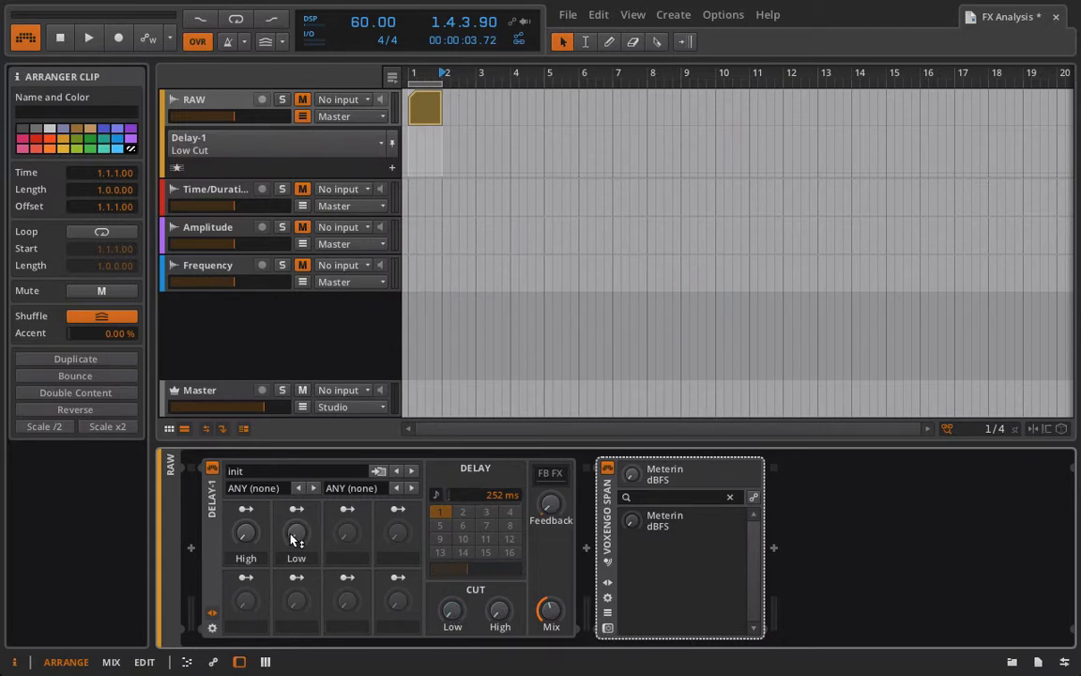
pyautogui.moveTo(294, 538); pyautogui.dragTo(294, 493)
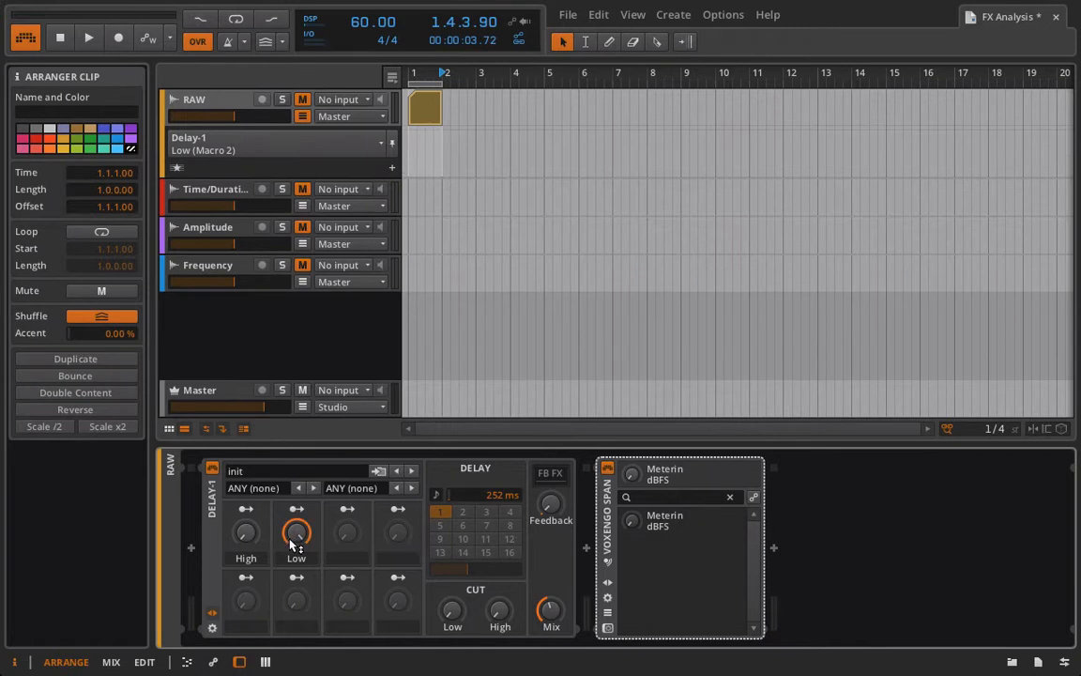
# Step: Delete Delay-1 from the RAW track and insert a fresh Delay-1 before Voxengo SPAN
pyautogui.click(213, 527)
pyautogui.press('Delete')
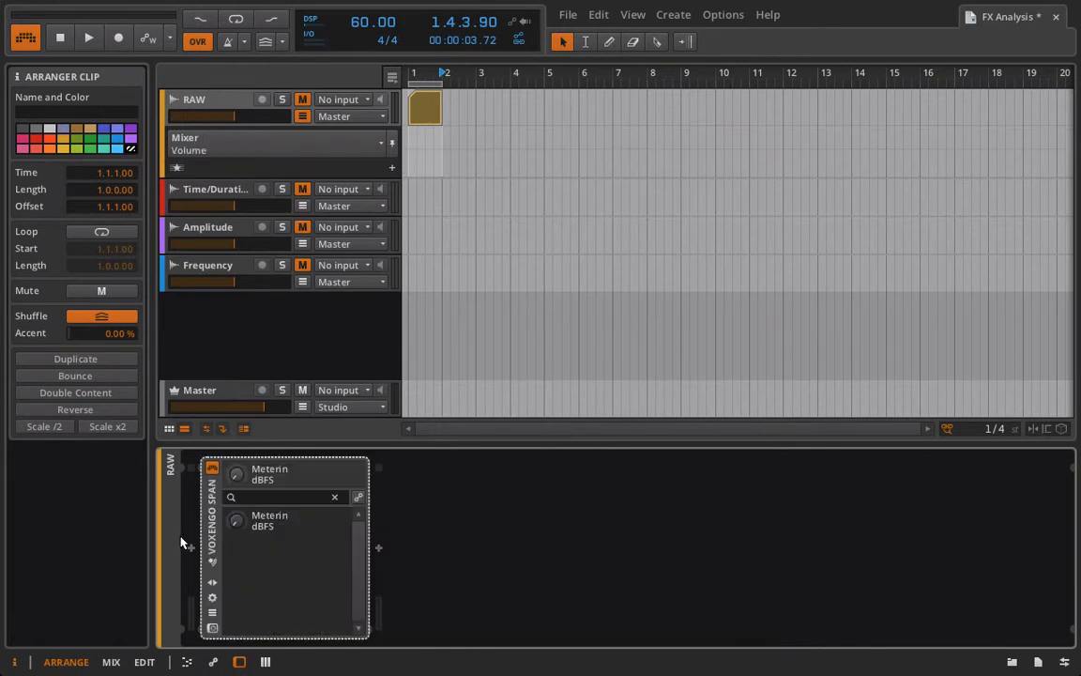
pyautogui.click(190, 549)
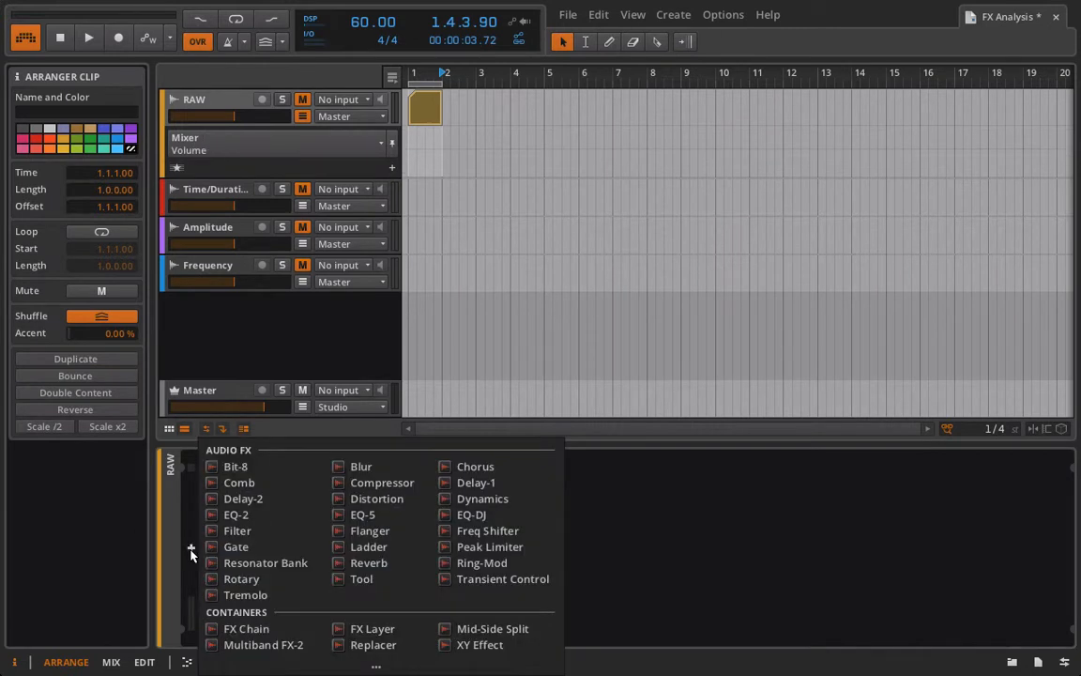
pyautogui.click(498, 483)
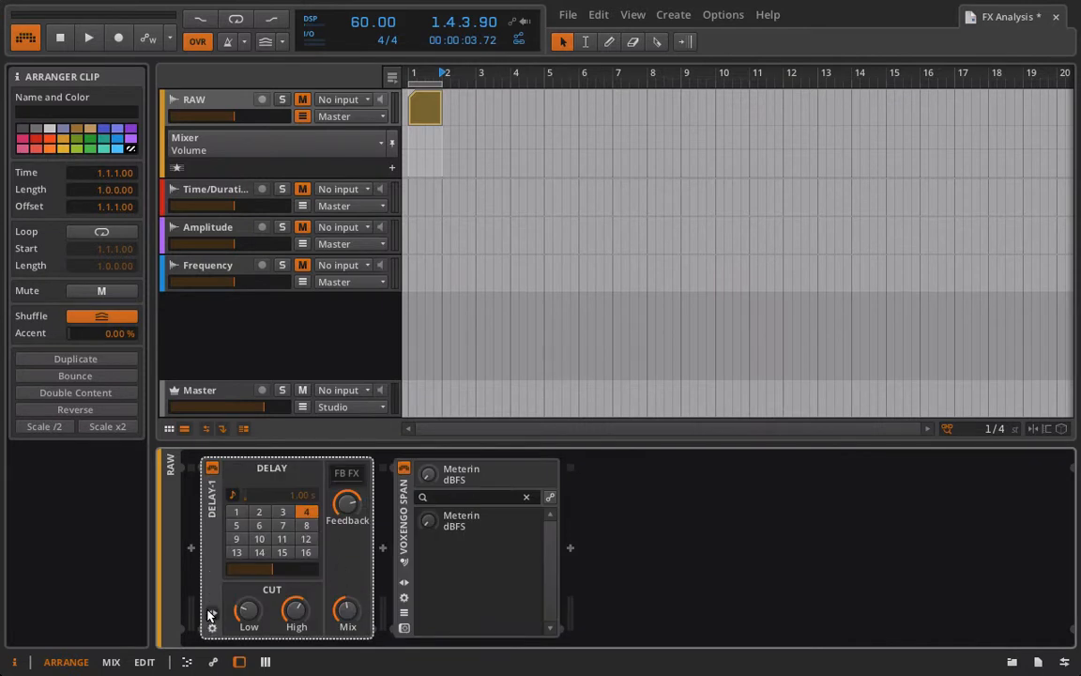
# Step: Map the new Delay-1's first macro to the High cut and turn the macro fully up
pyautogui.click(254, 510)
pyautogui.click(499, 611)
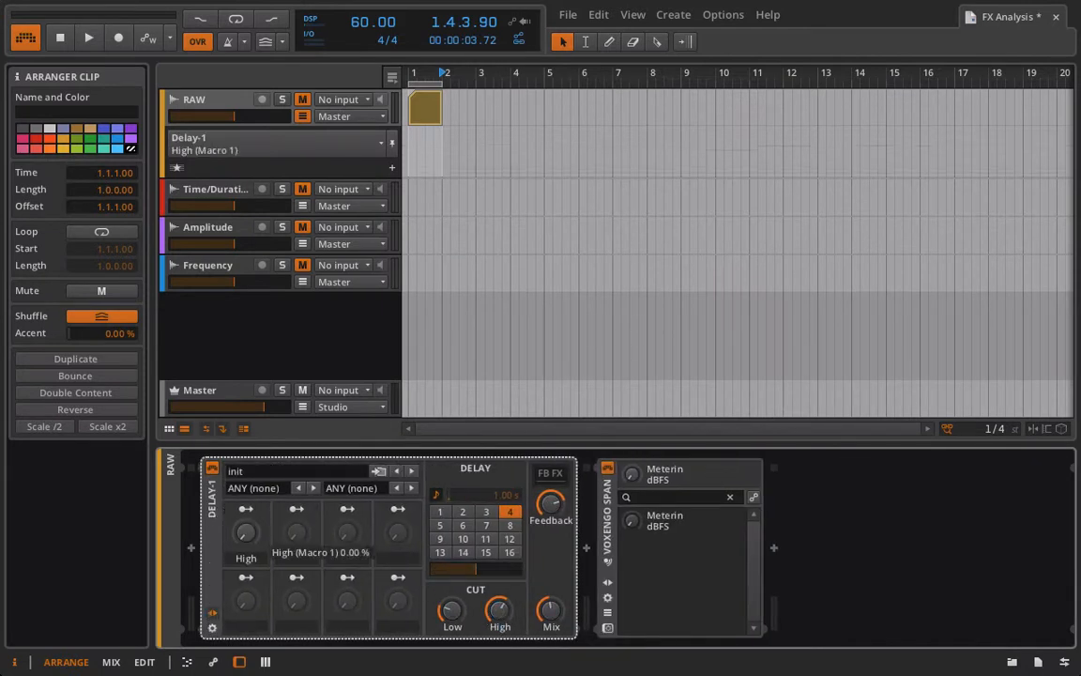
pyautogui.moveTo(246, 533); pyautogui.dragTo(246, 497)
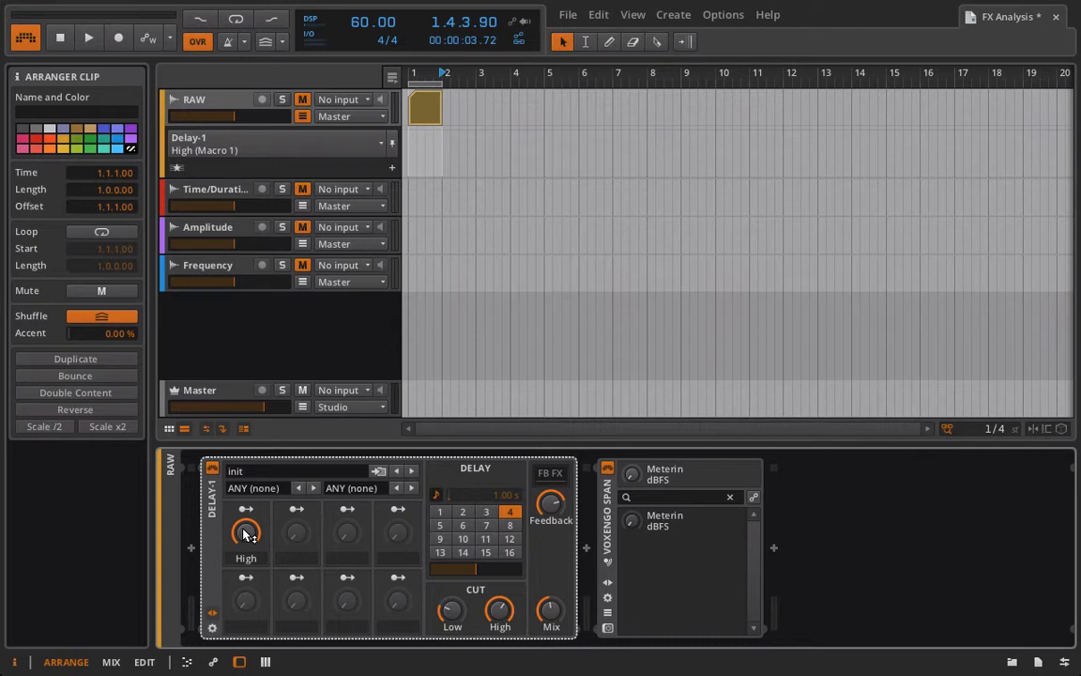
# Step: Set Delay-1's beat time to 1 and try to map the second macro to its offset
pyautogui.click(437, 517)
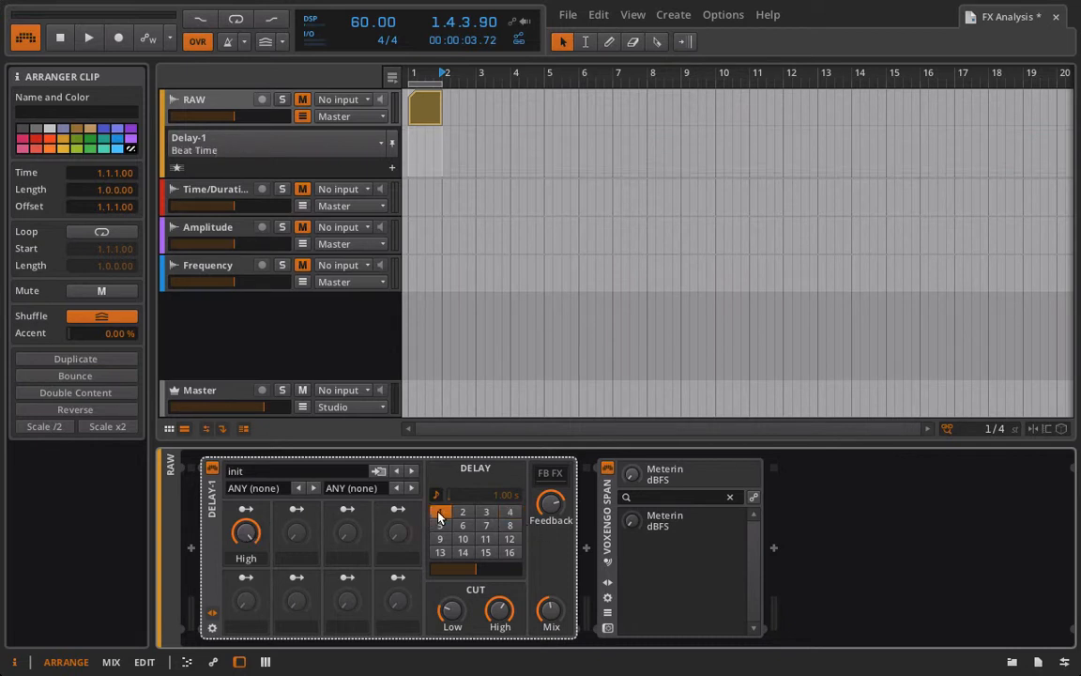
pyautogui.click(296, 510)
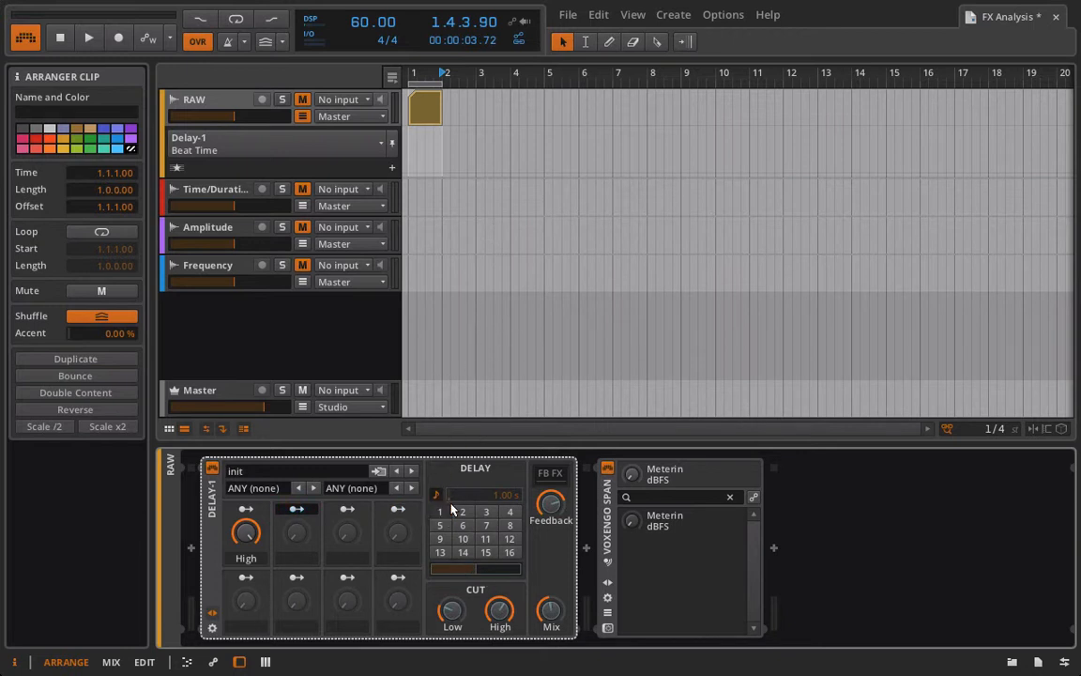
pyautogui.click(447, 569)
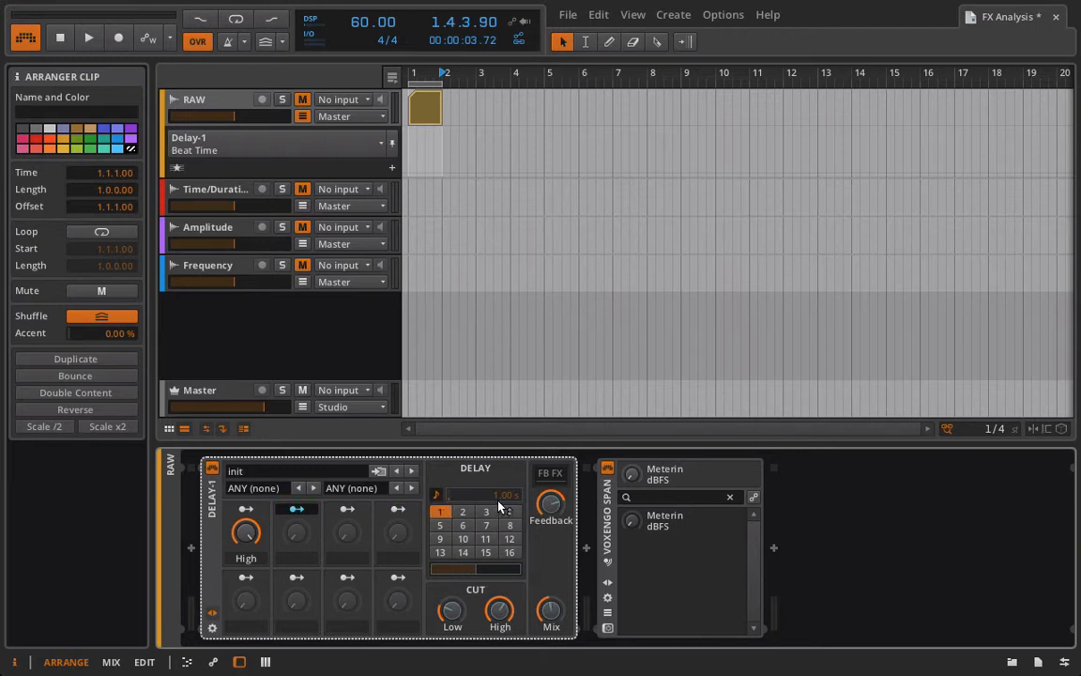
pyautogui.click(296, 510)
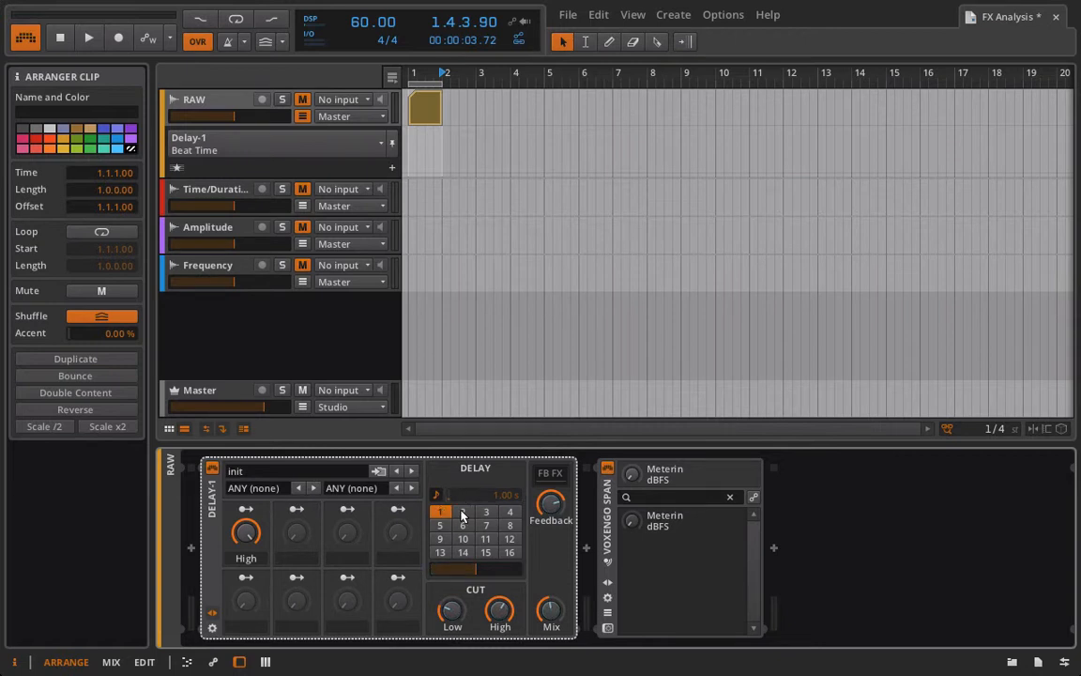